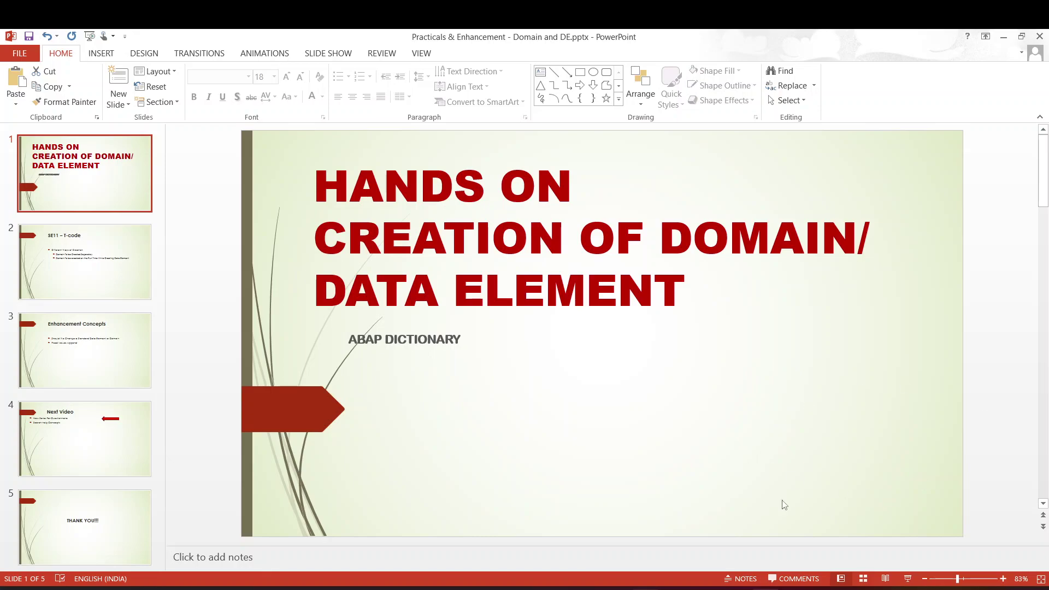
Step: Rerun /nse11 from the transaction history, choose Domain and enter the name ZYTDM
mouse_move(373, 589)
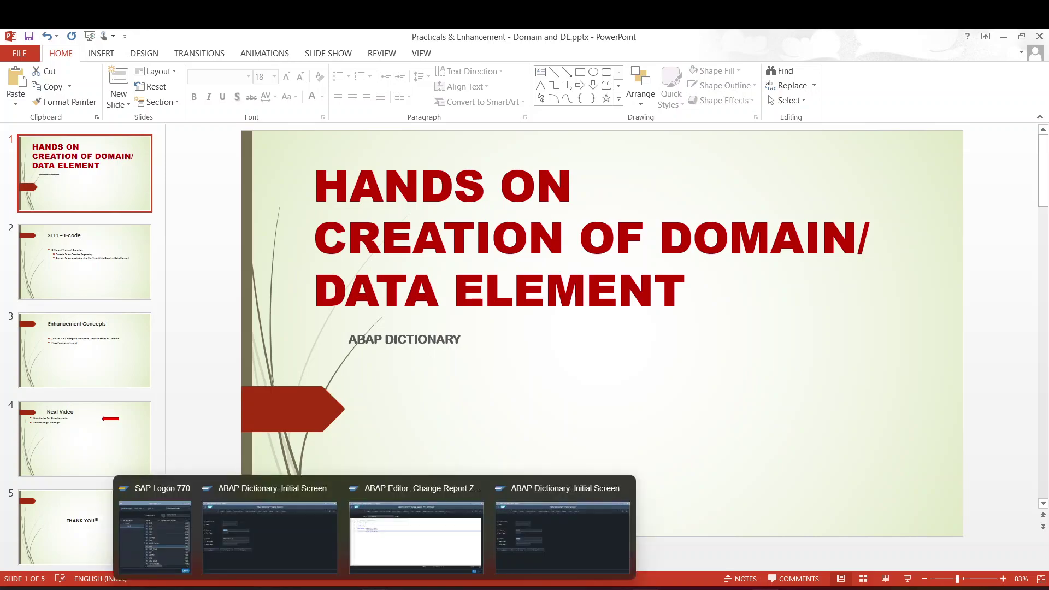
click(285, 532)
click(115, 100)
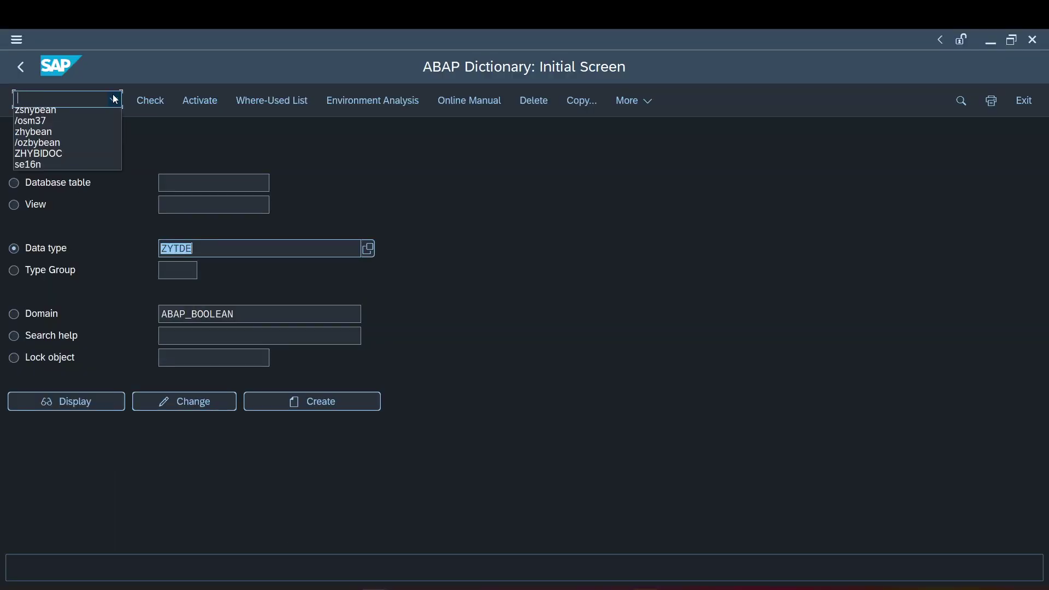
key(Down)
key(Return)
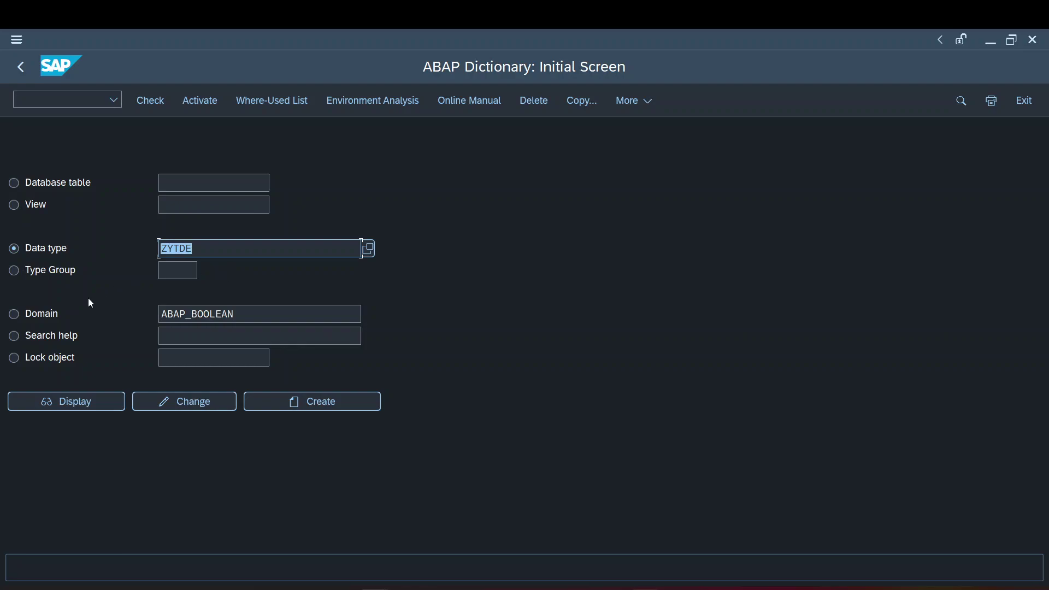
click(45, 315)
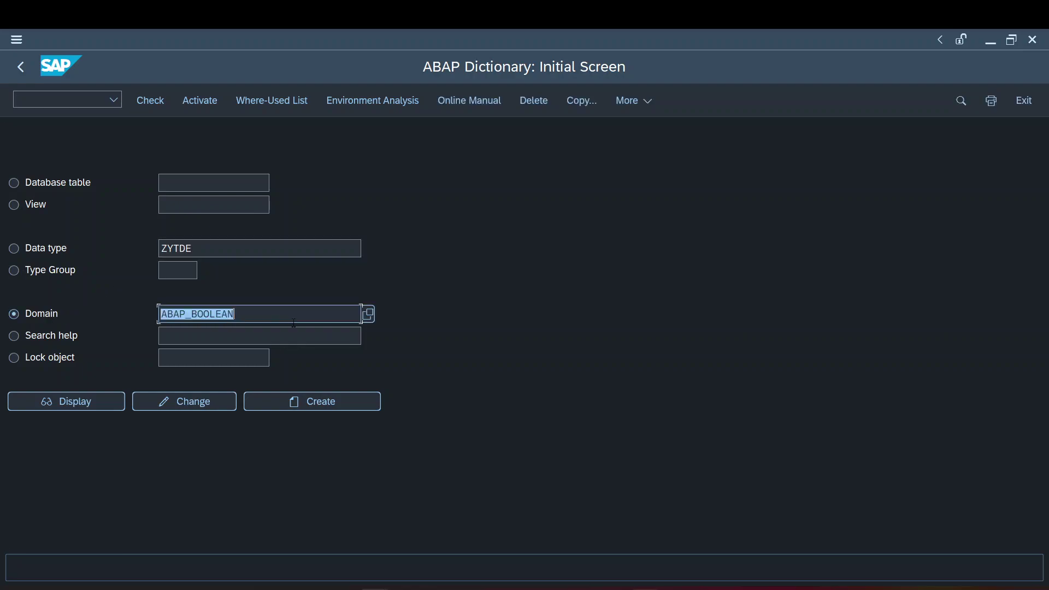
text(ZYTDM)
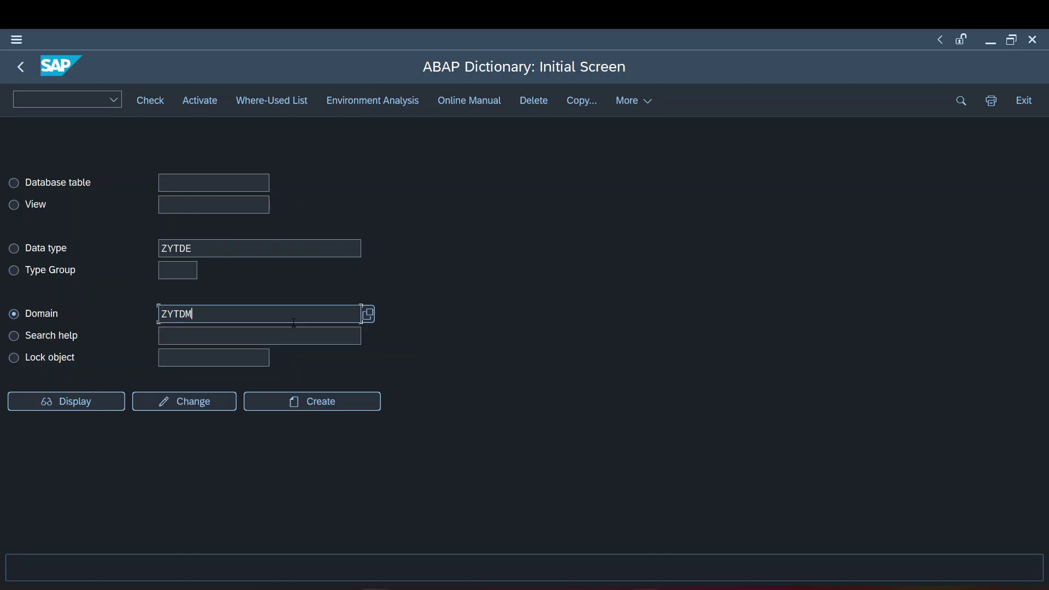
Step: Create domain ZYTDM with description 'Test Domain', data type CHAR and 10 characters
click(316, 404)
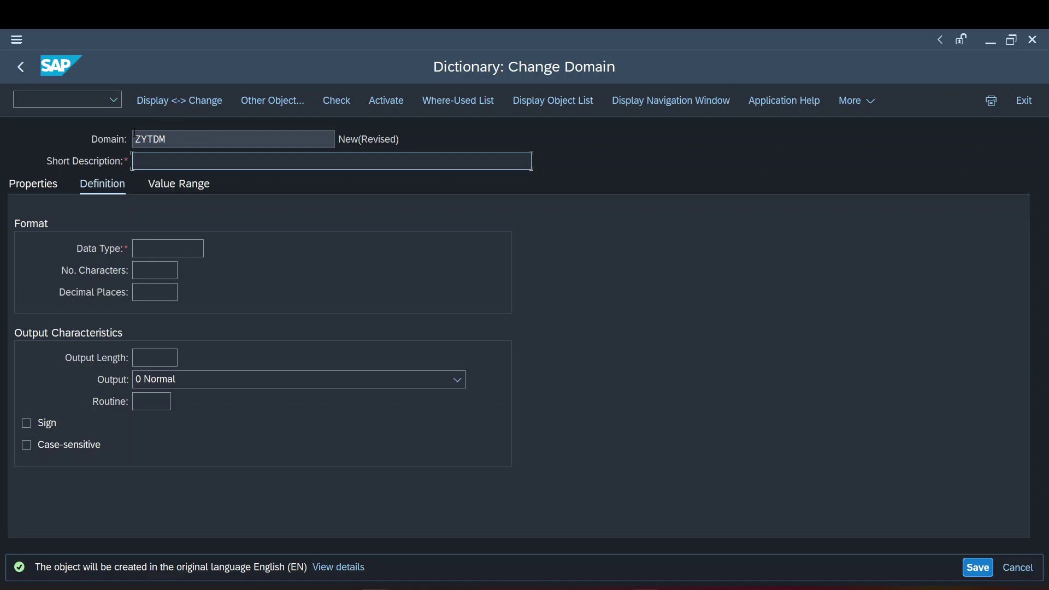
text(Test DOma)
key(BackSpace)
key(BackSpace)
key(BackSpace)
text(omain)
click(168, 251)
text(CHAR)
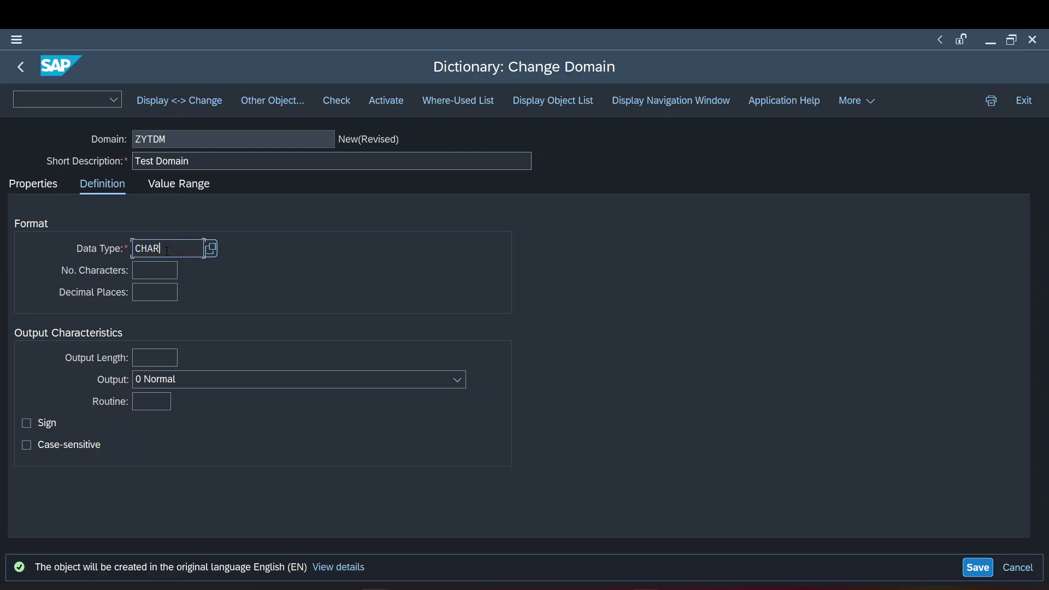
click(157, 271)
text(10)
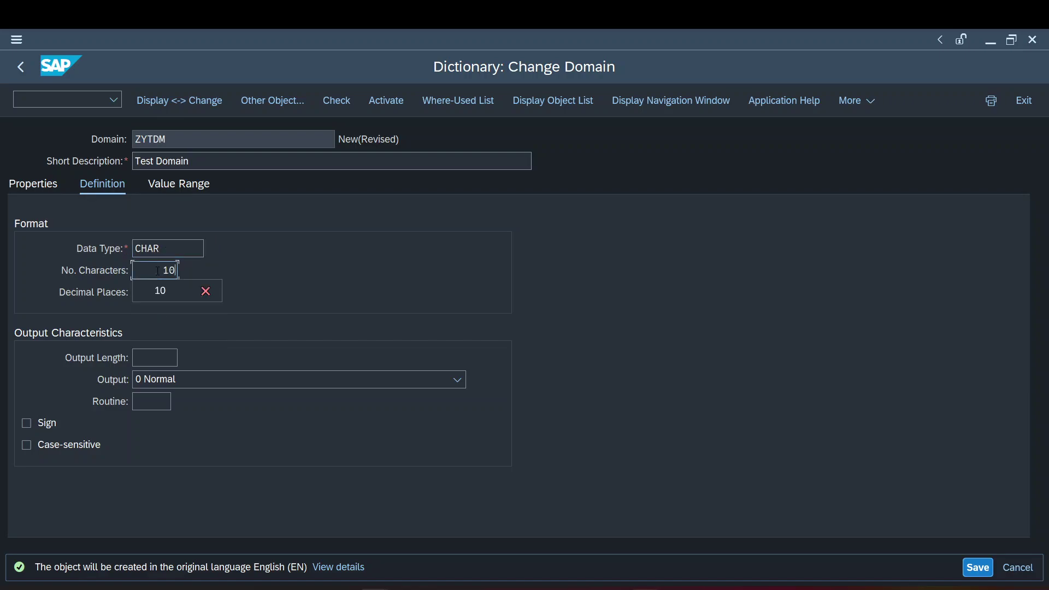
key(Return)
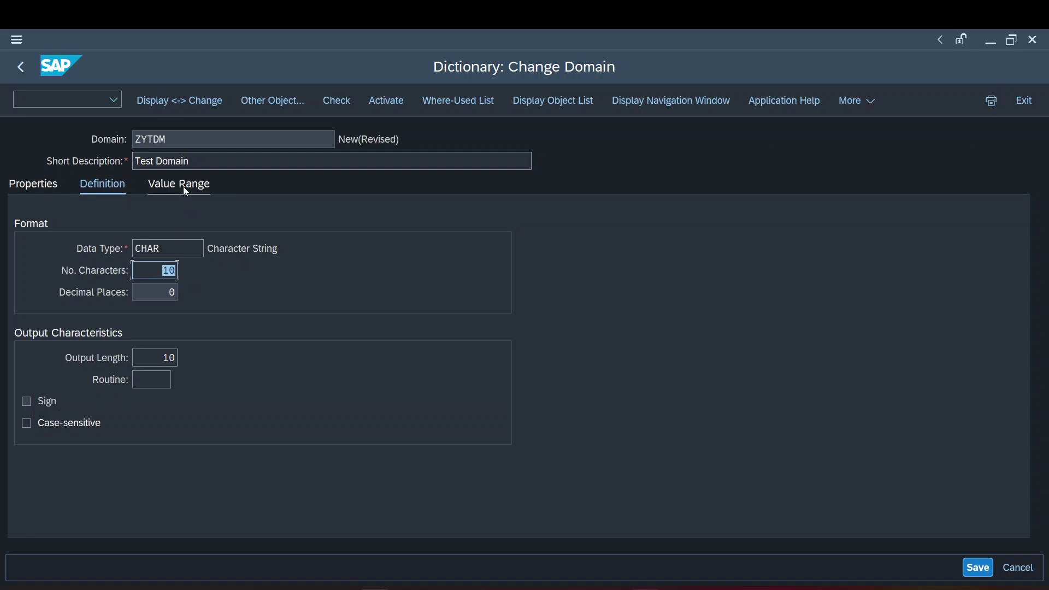
Step: Reduce the number of characters to 3 and change the output length from 10 to 3
text(3)
key(Return)
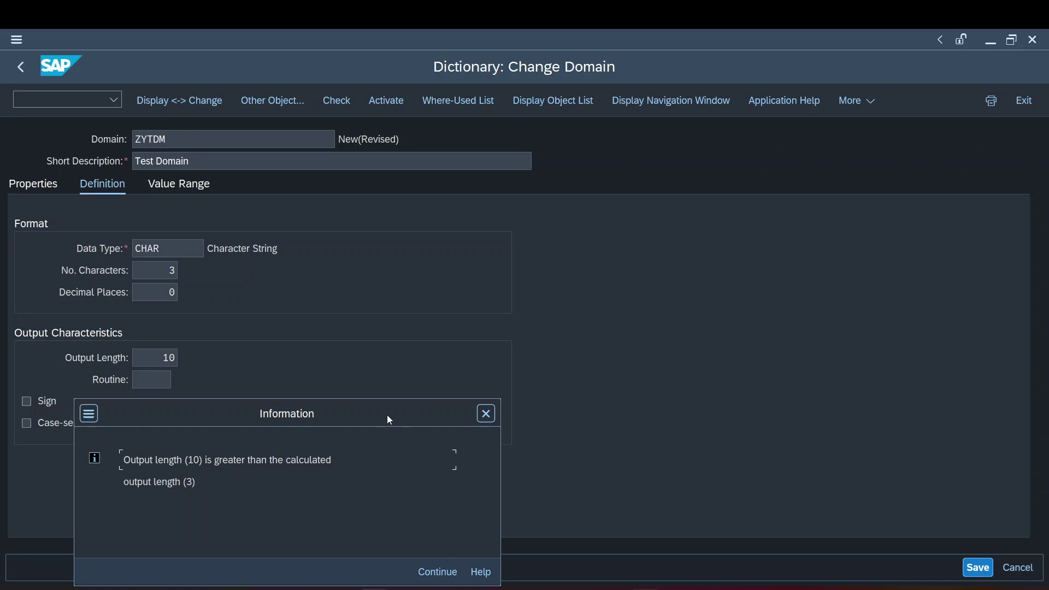
drag(388, 416, 593, 186)
click(646, 339)
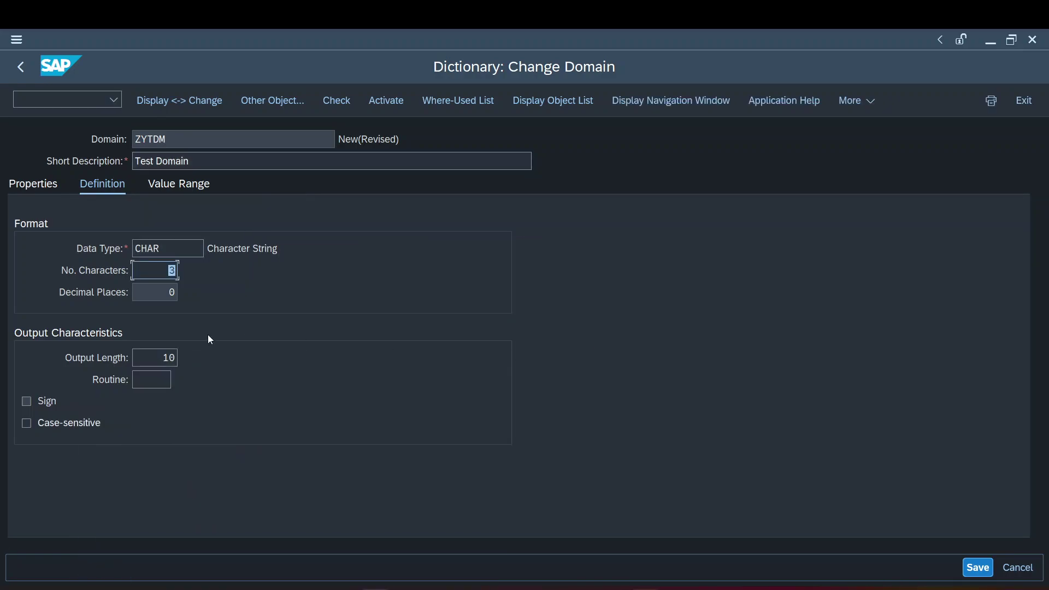
click(165, 359)
key(Delete)
key(Delete)
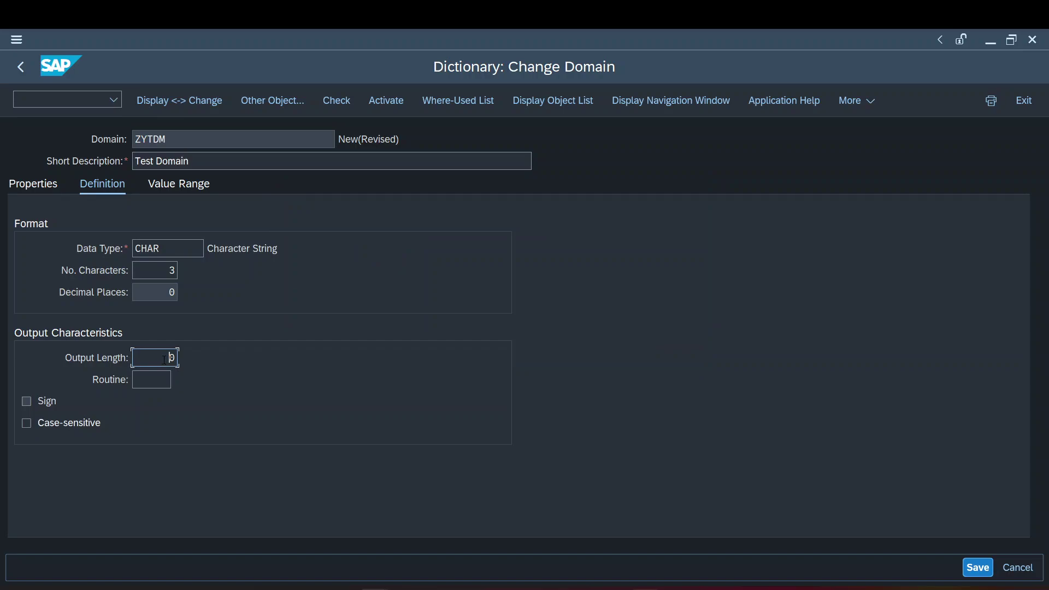
text(3)
key(Return)
Step: Try output lengths 2 and 4, dismiss the length warnings, and settle on 3
text(2)
key(Return)
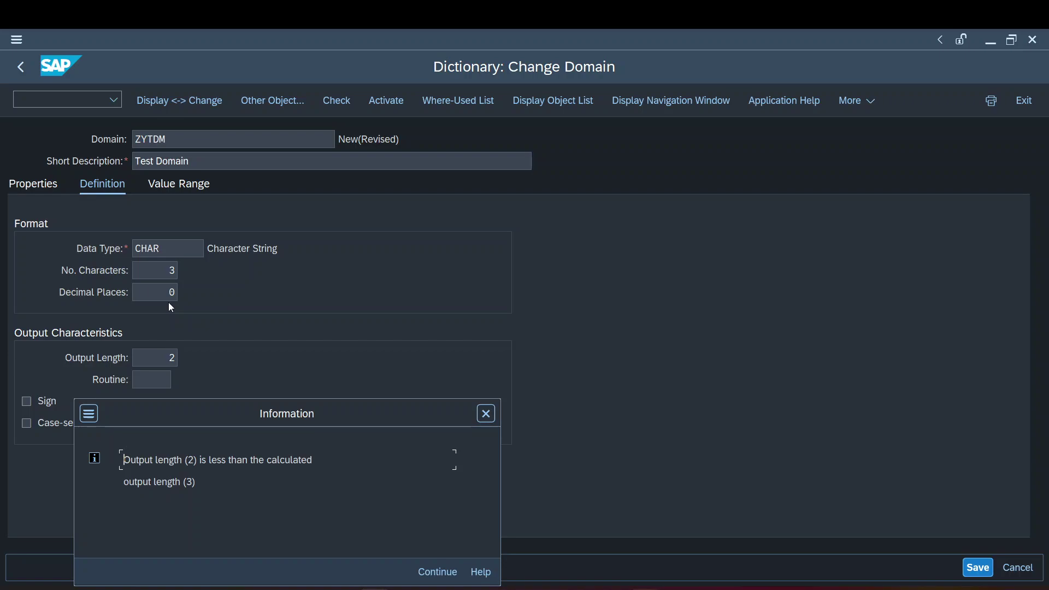
key(Return)
text(4)
key(Return)
drag(350, 410, 469, 257)
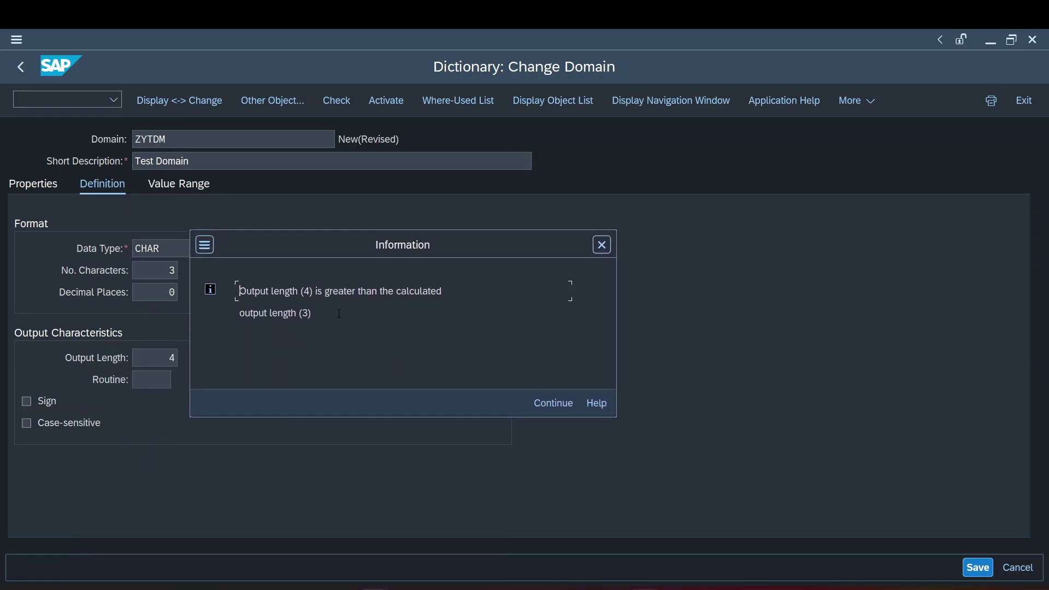
key(Return)
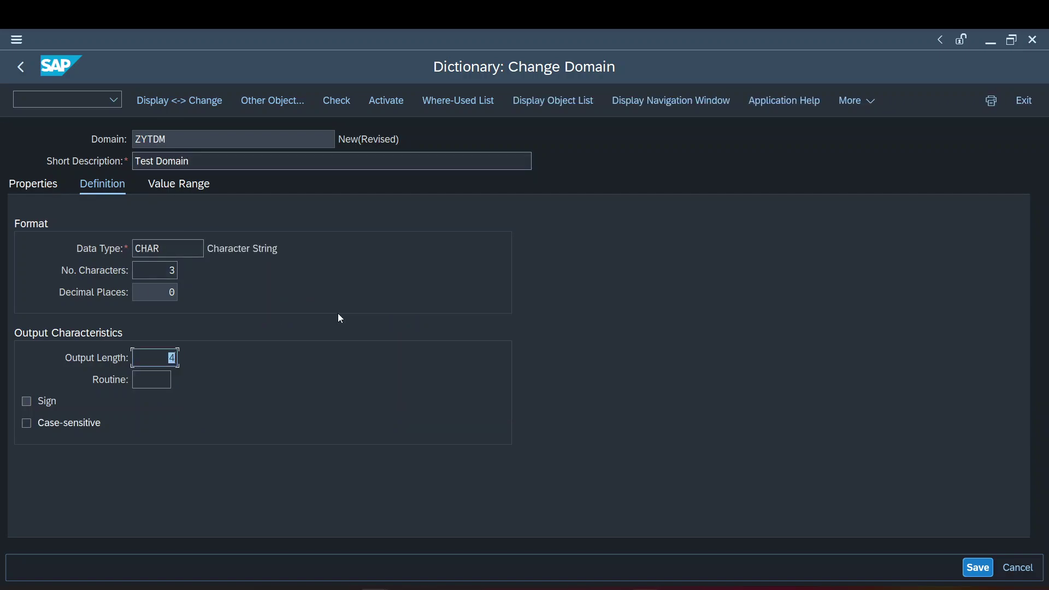
text(3)
key(Return)
Step: Add fixed values 1 'ZA1' and 2 'ZA2' to domain ZYTDM
click(187, 184)
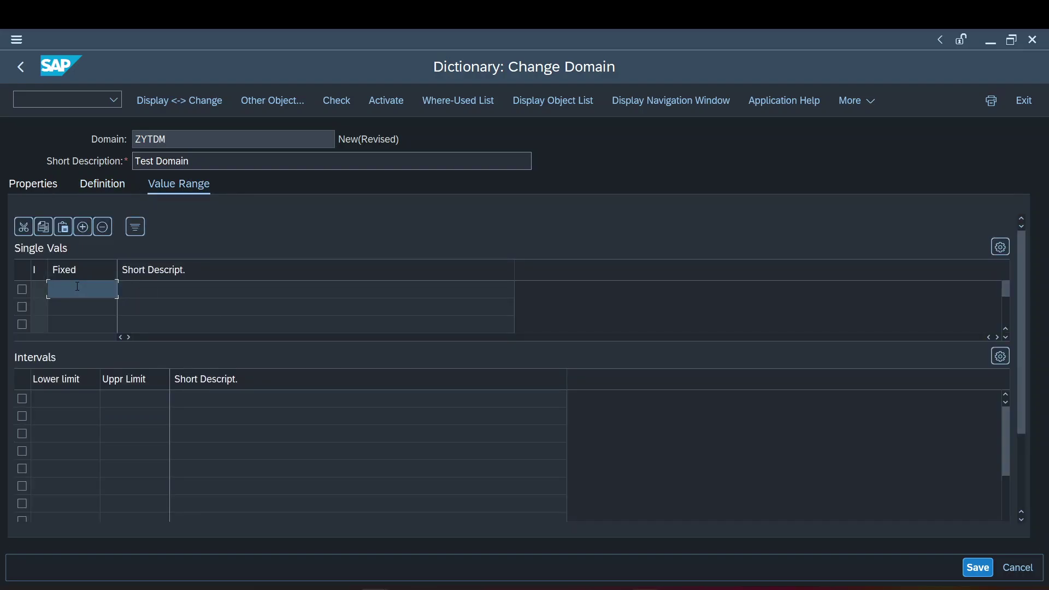
text(1)
key(Tab)
text(XXX)
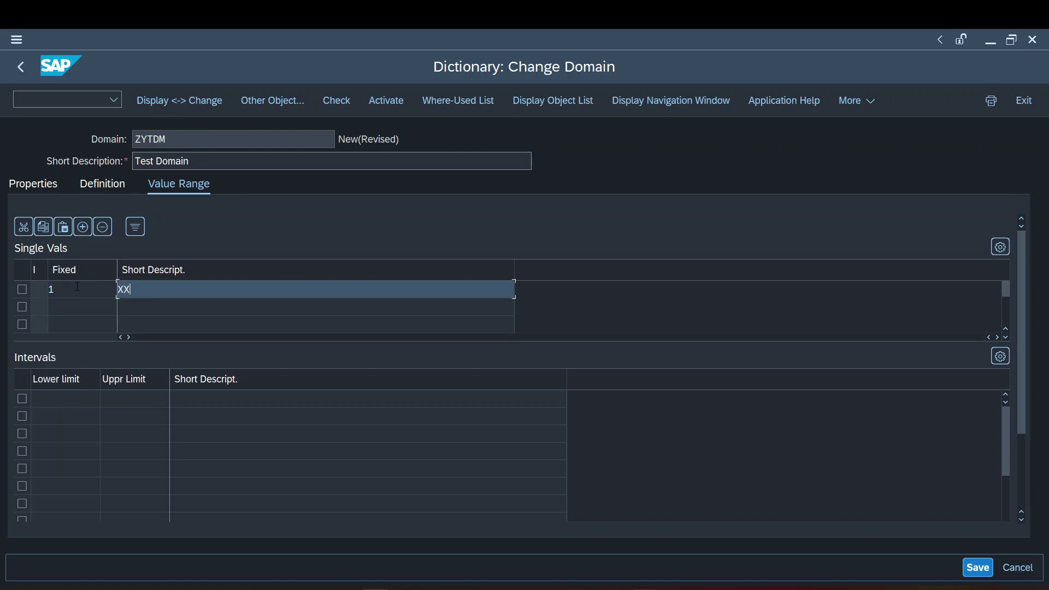
click(74, 303)
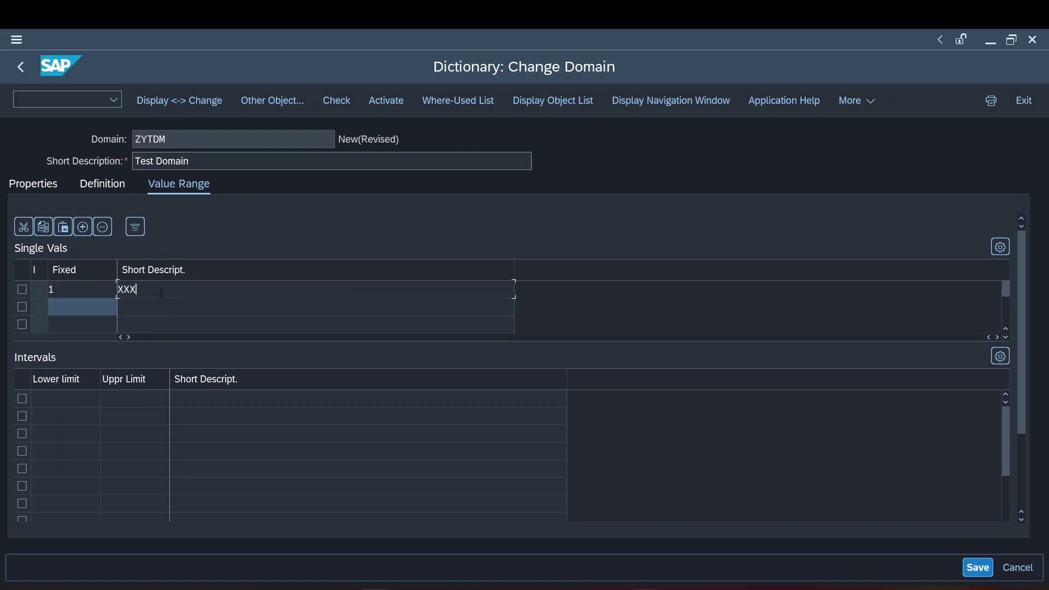
click(162, 293)
key(BackSpace)
key(BackSpace)
key(BackSpace)
text(ZA1)
click(82, 310)
text(2)
key(Tab)
text(ZA2)
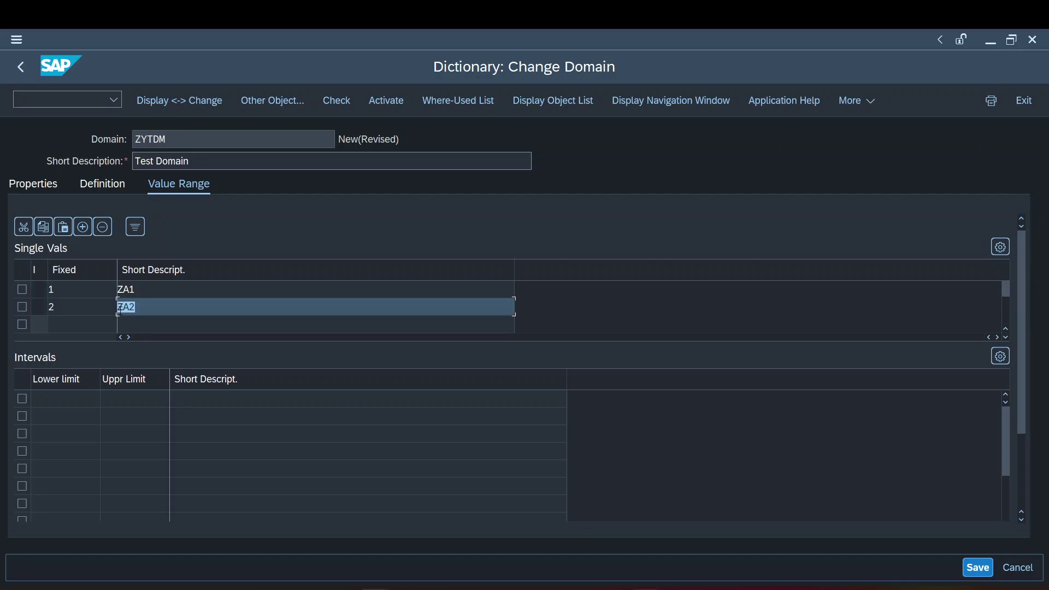
Step: Save domain ZYTDM as a local object without a transport
key(ctrl+s)
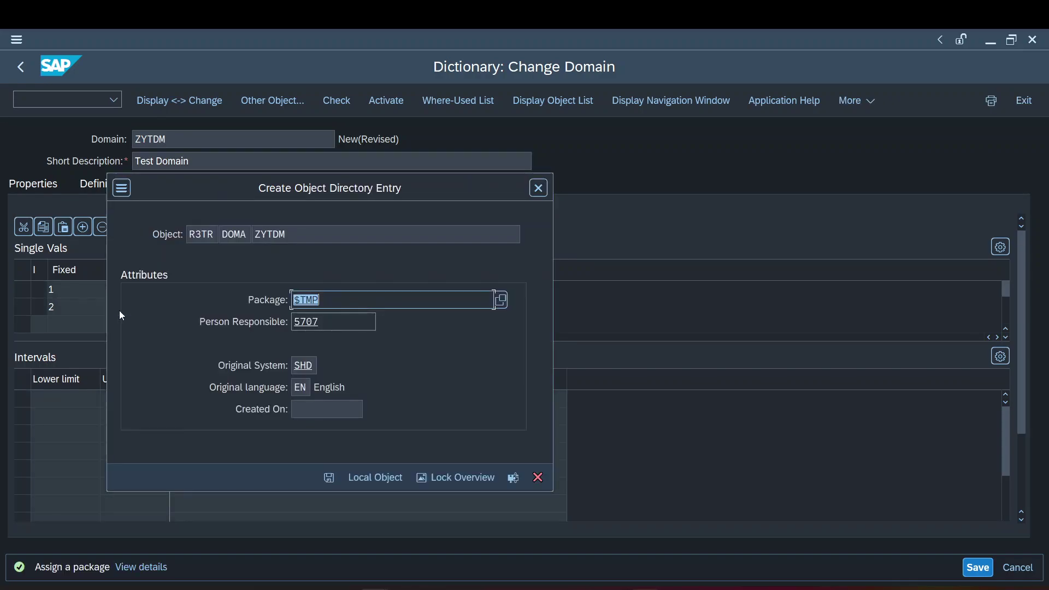
click(377, 477)
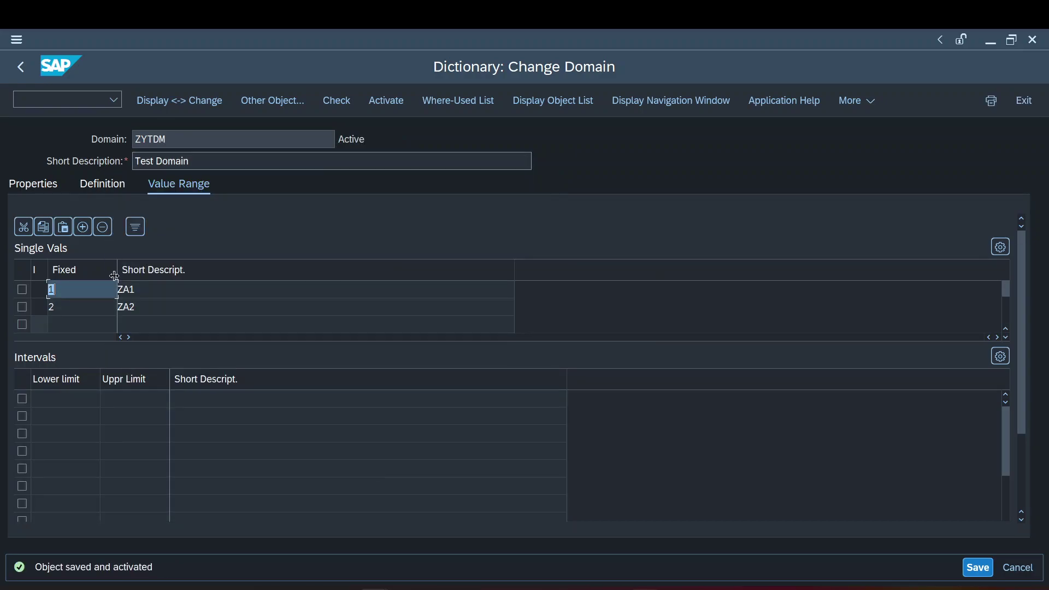
click(108, 180)
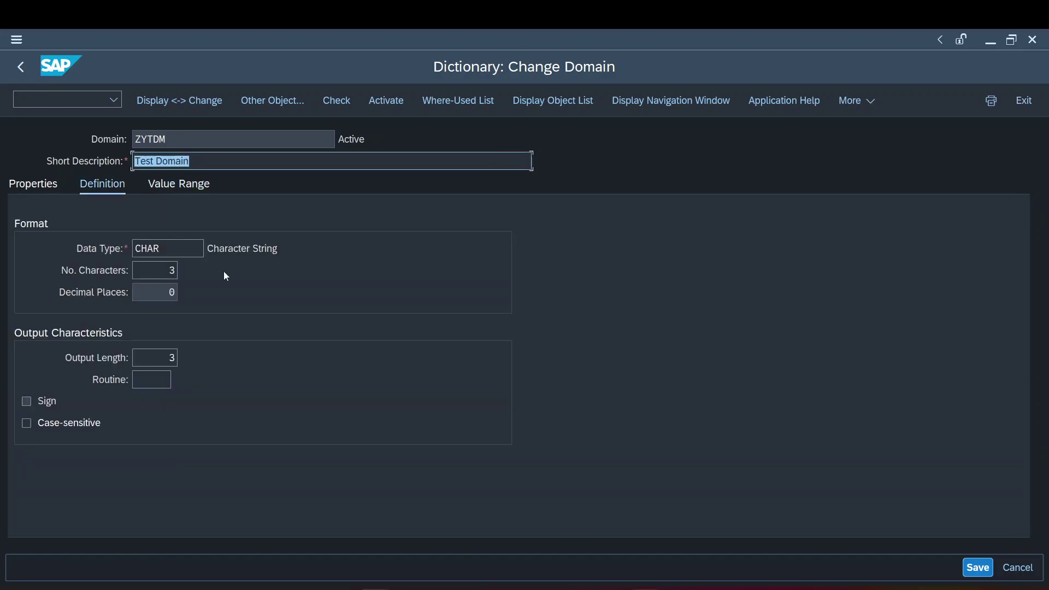
Step: Change the data type from CHAR to CURR, accepting the fixed-value, 2-decimal and output-length messages
click(192, 250)
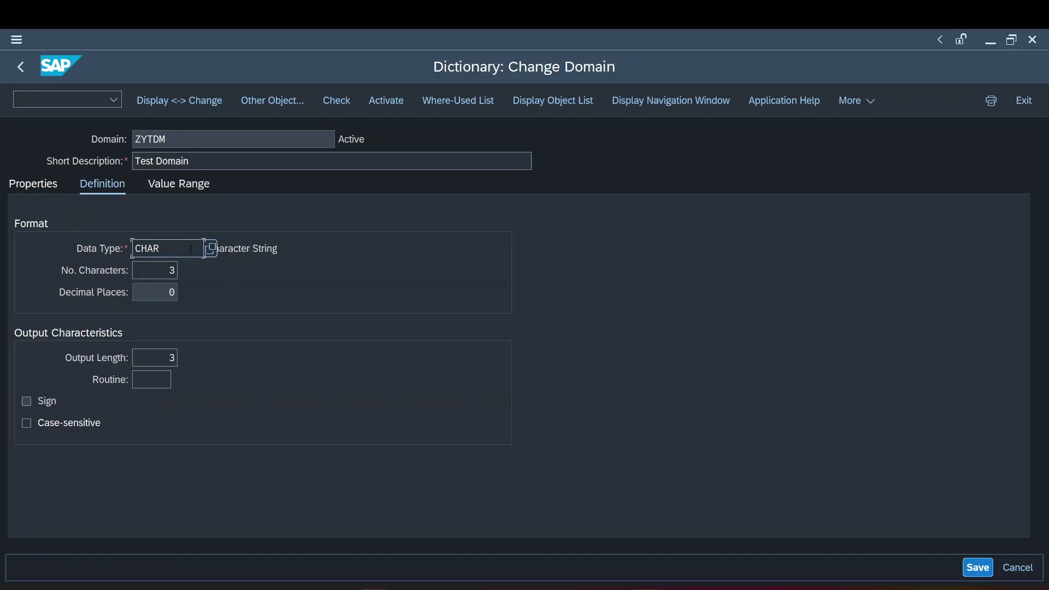
key(BackSpace)
key(BackSpace)
key(BackSpace)
key(BackSpace)
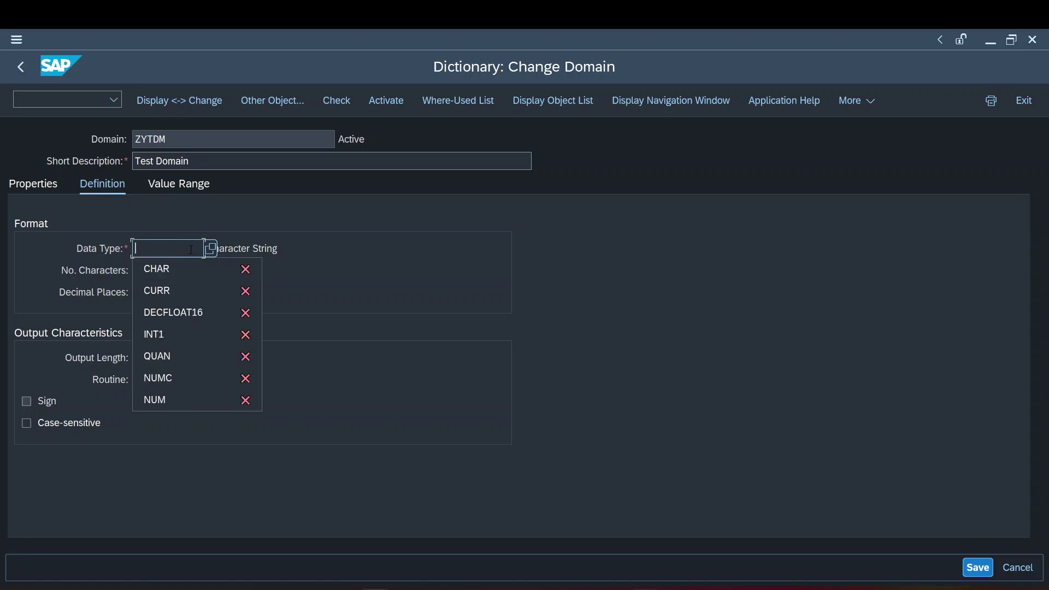
text(CURR)
key(Return)
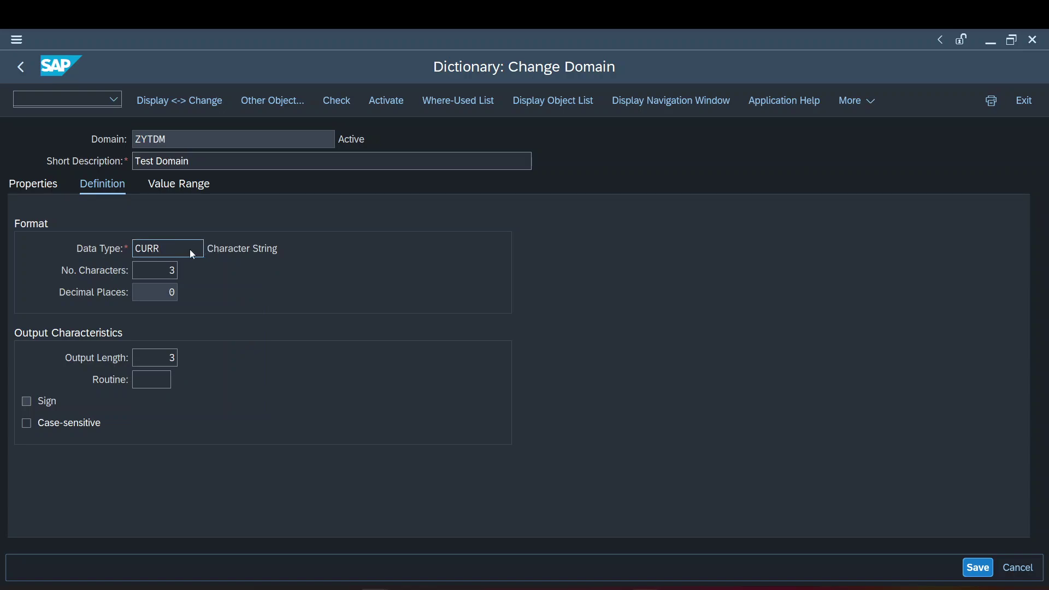
drag(347, 415, 439, 241)
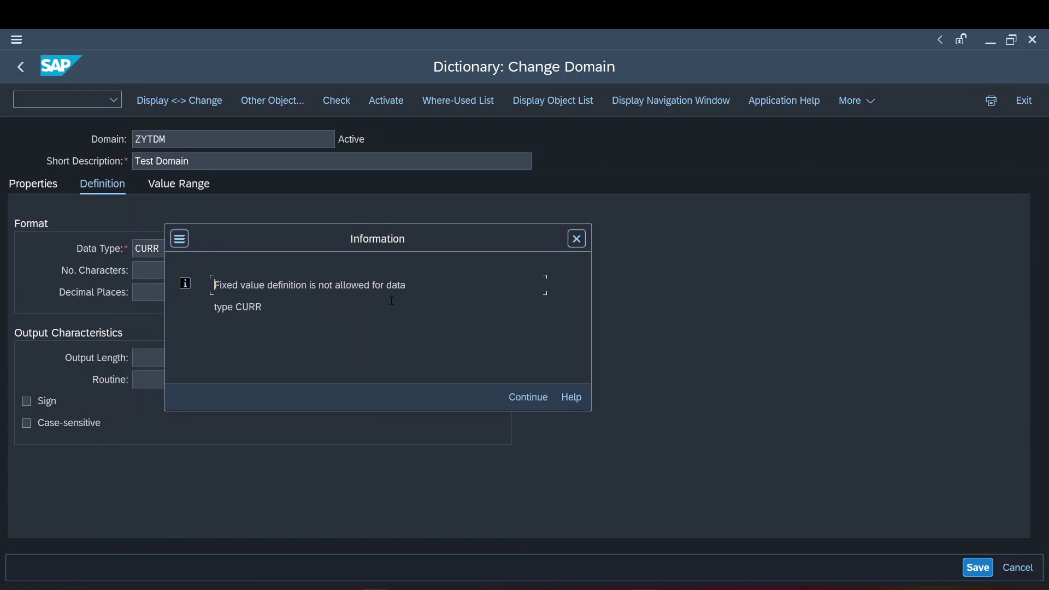
drag(263, 306, 214, 307)
click(538, 400)
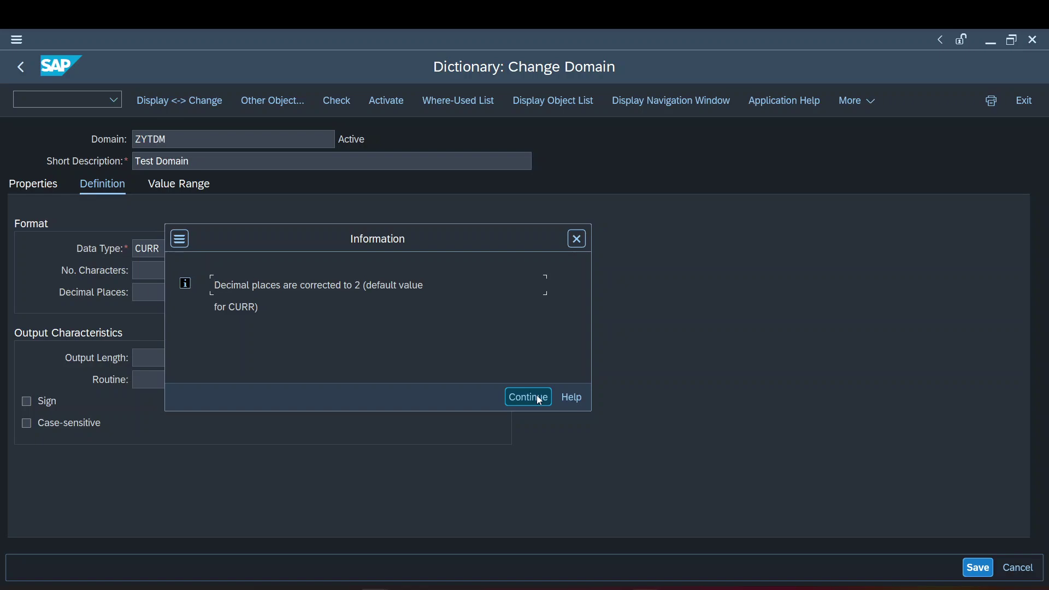
click(539, 399)
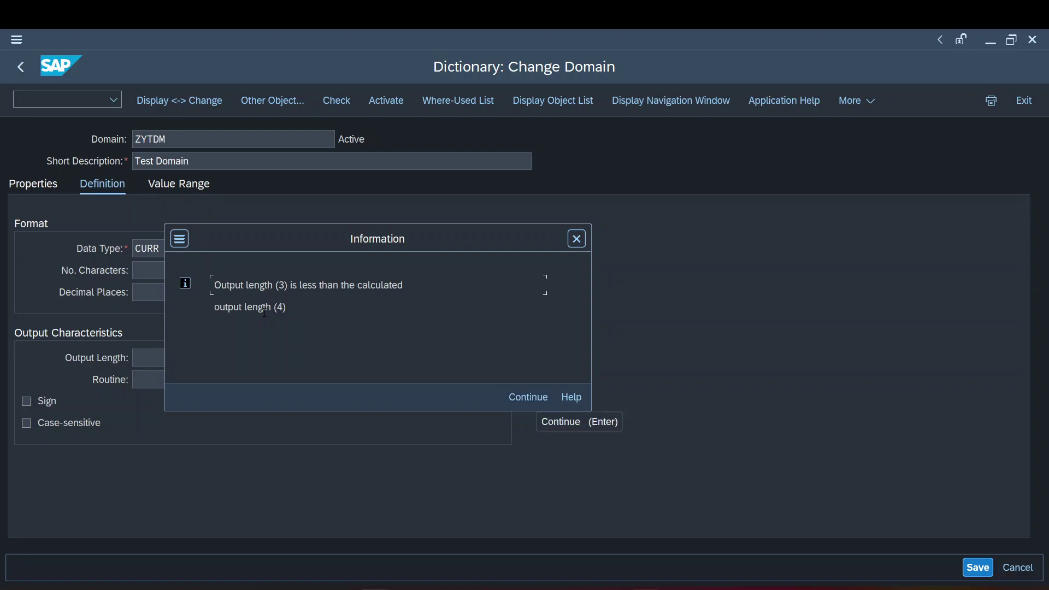
click(526, 398)
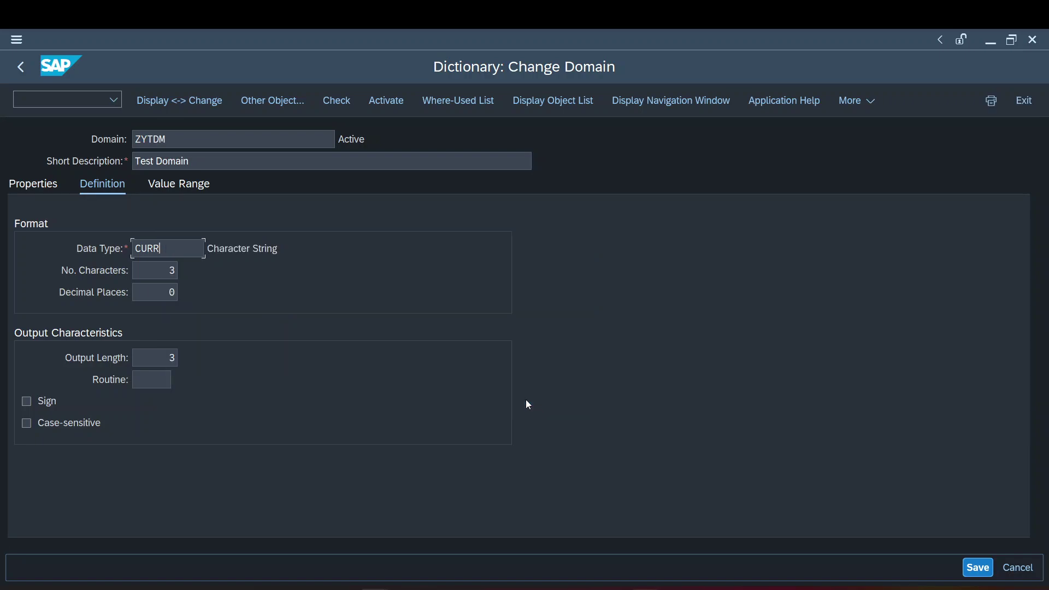
Step: Try an output length of 5, then correct it to 4 for the CURR domain
click(168, 272)
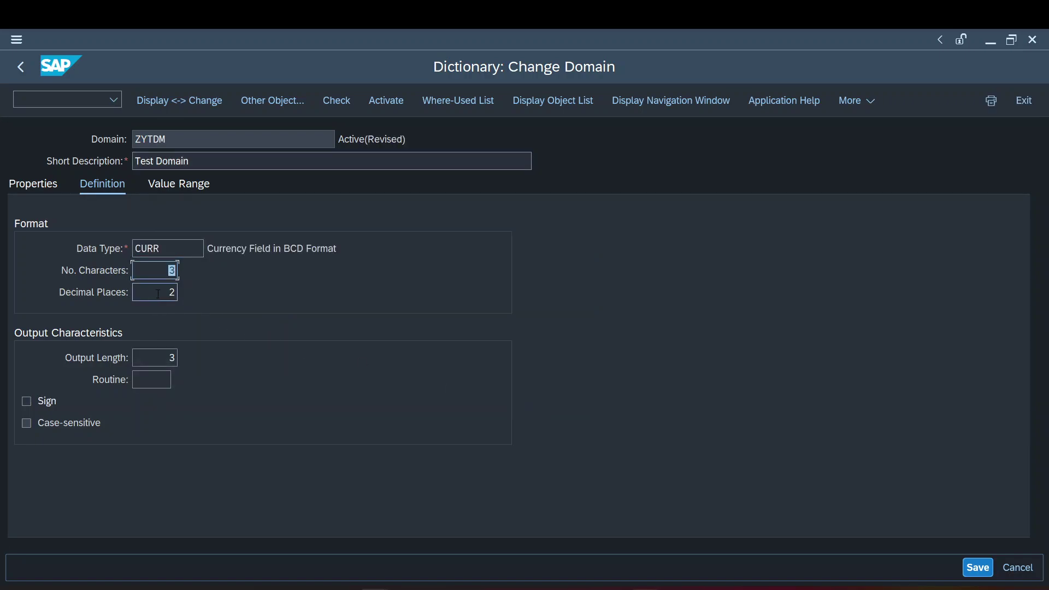
click(172, 293)
click(169, 357)
key(BackSpace)
text(5)
key(Return)
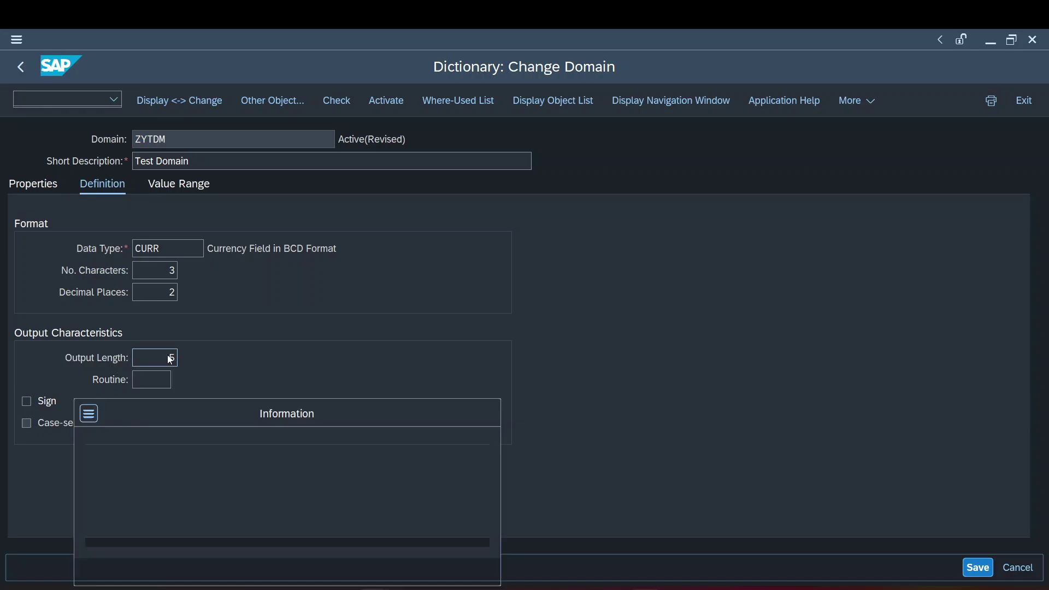
drag(339, 422, 572, 180)
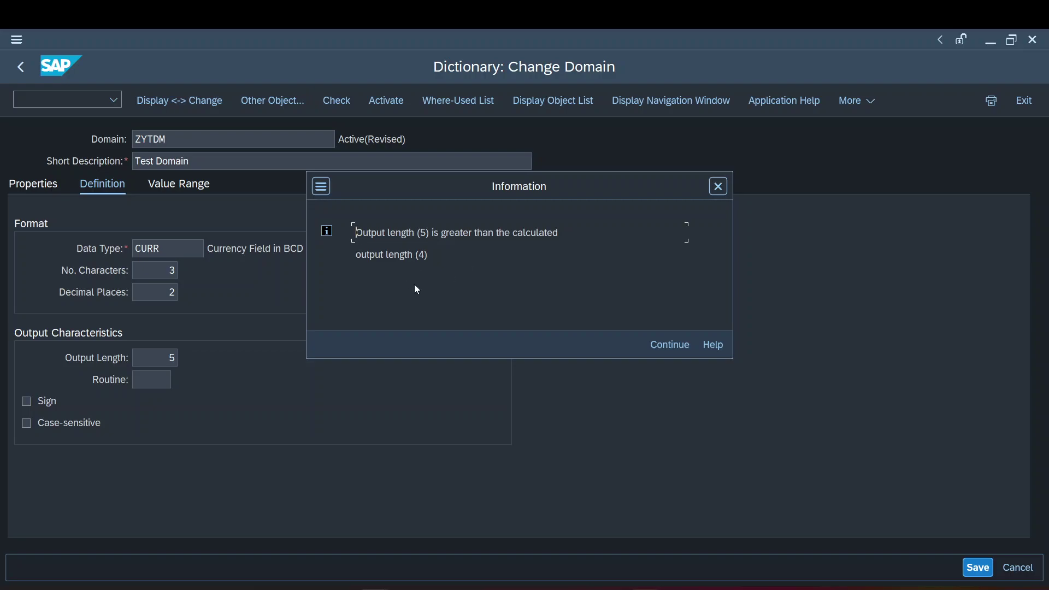
click(673, 353)
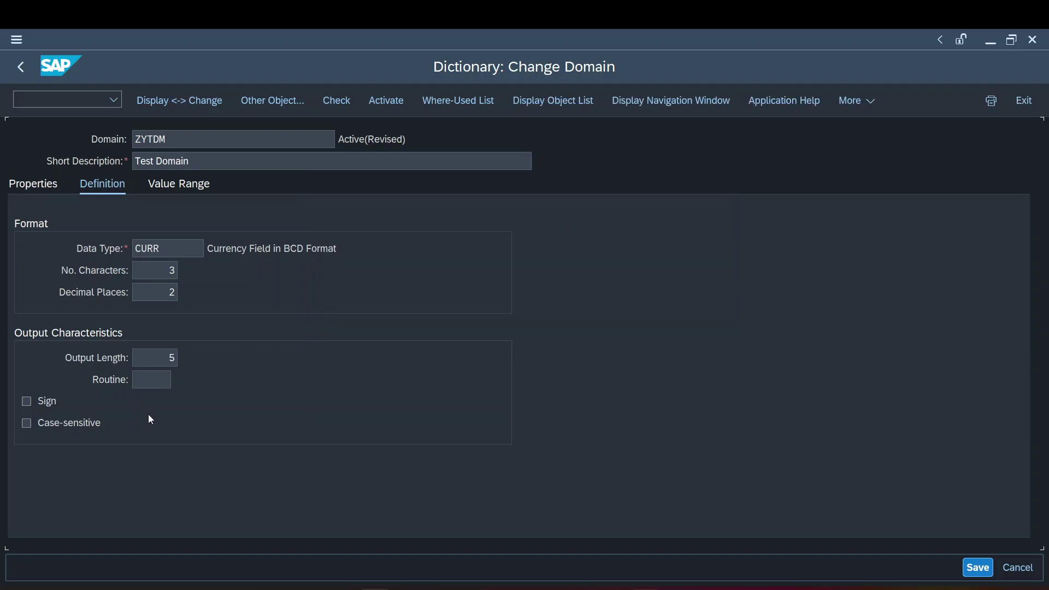
text(4)
key(Return)
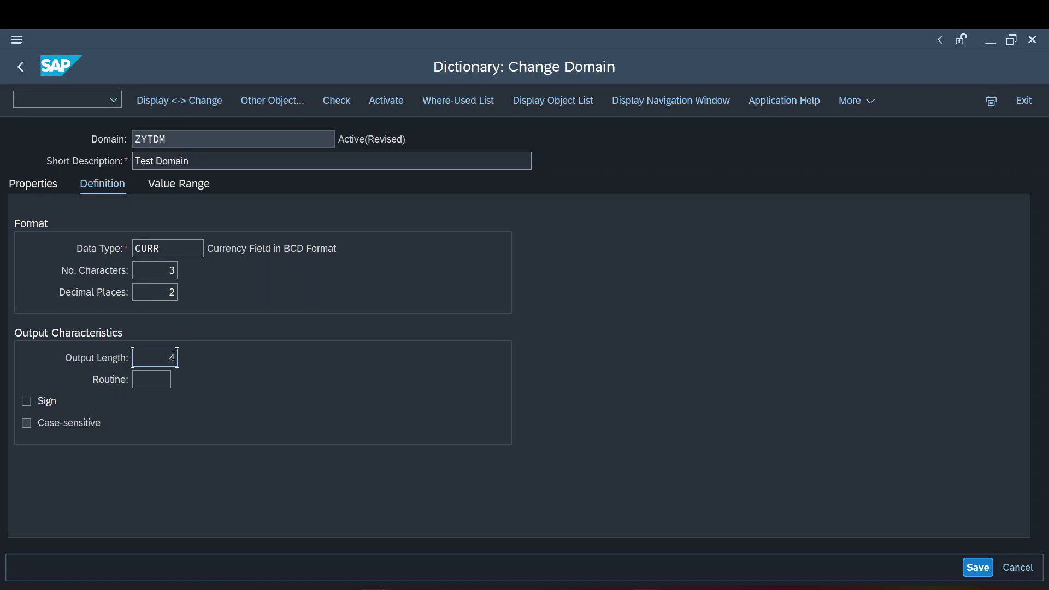
click(174, 270)
key(Tab)
click(167, 272)
click(163, 362)
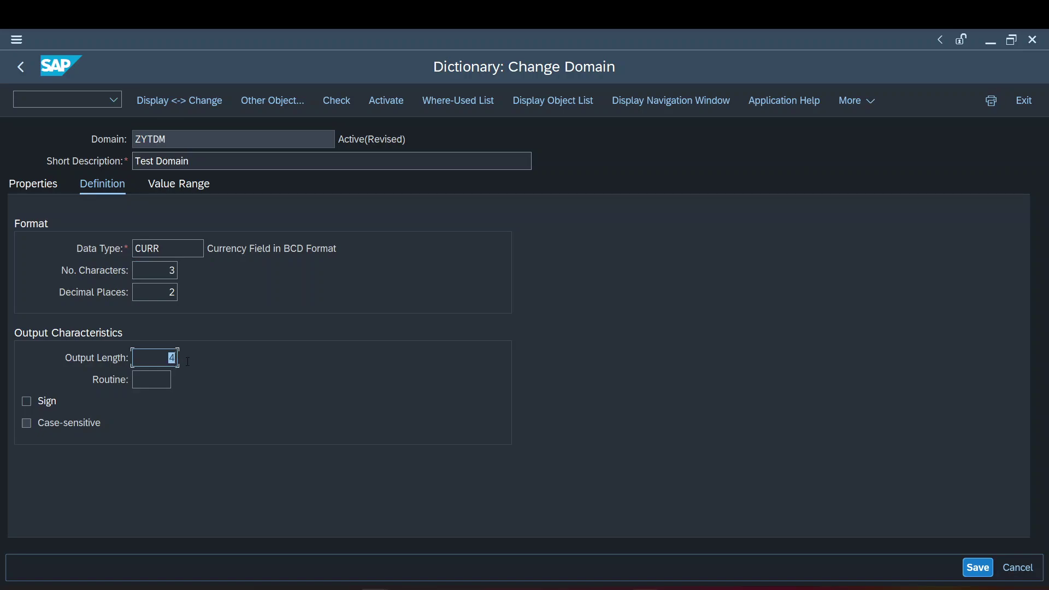